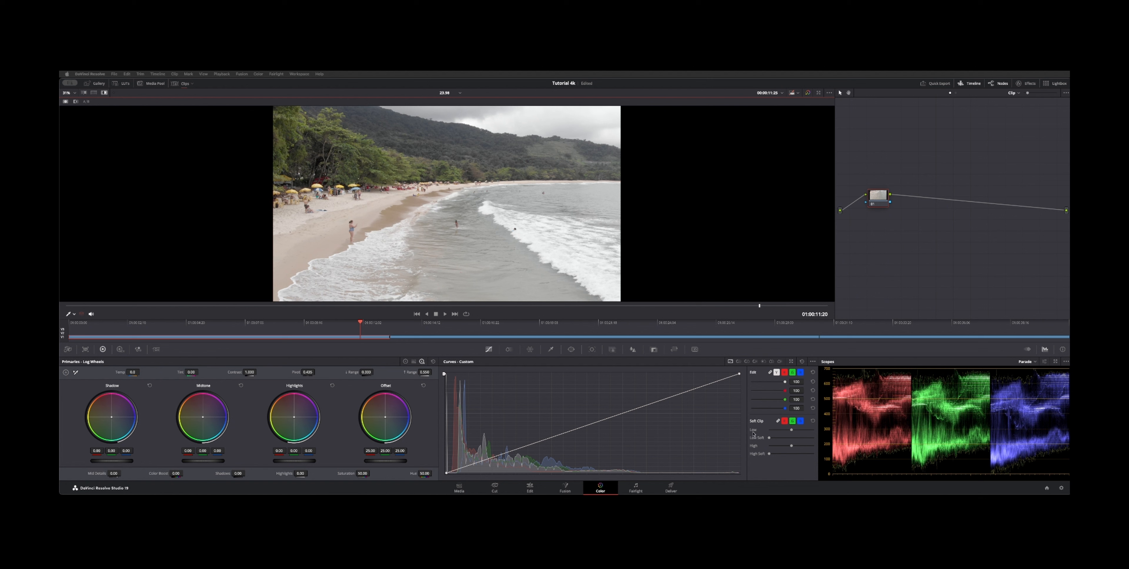
Step: Try a gentle S-curve on the beach clip's custom curve, raising highlights and lowering shadows, and reset the curve
drag(669, 397, 668, 392)
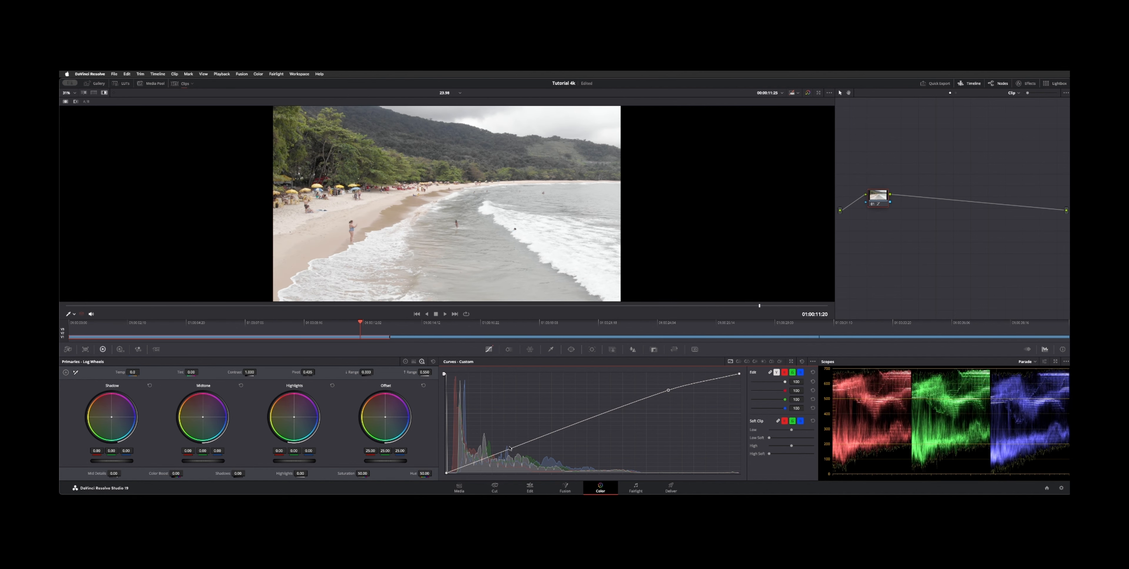
drag(505, 452, 509, 458)
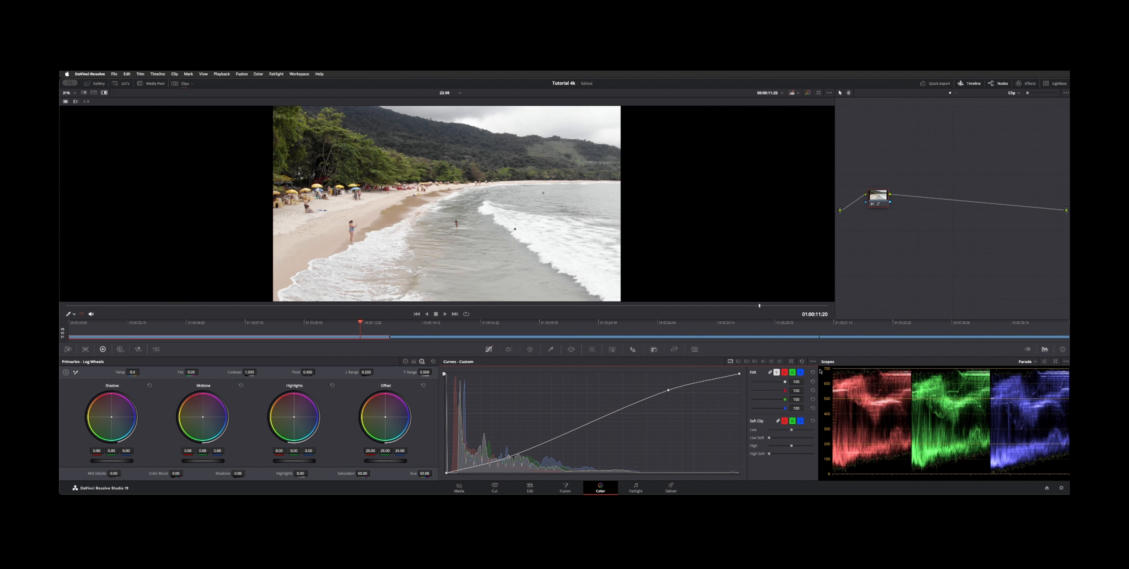
click(802, 361)
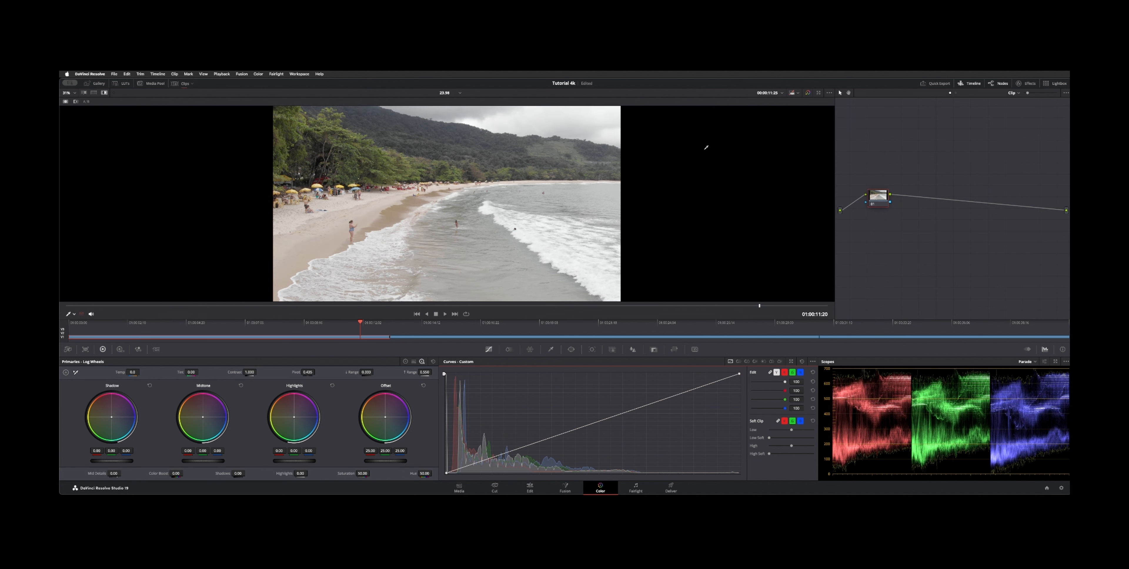
Step: Try lowering only the red channel's midtones with the curve channels unlinked, and relink the channels and remove the red adjustment
click(770, 372)
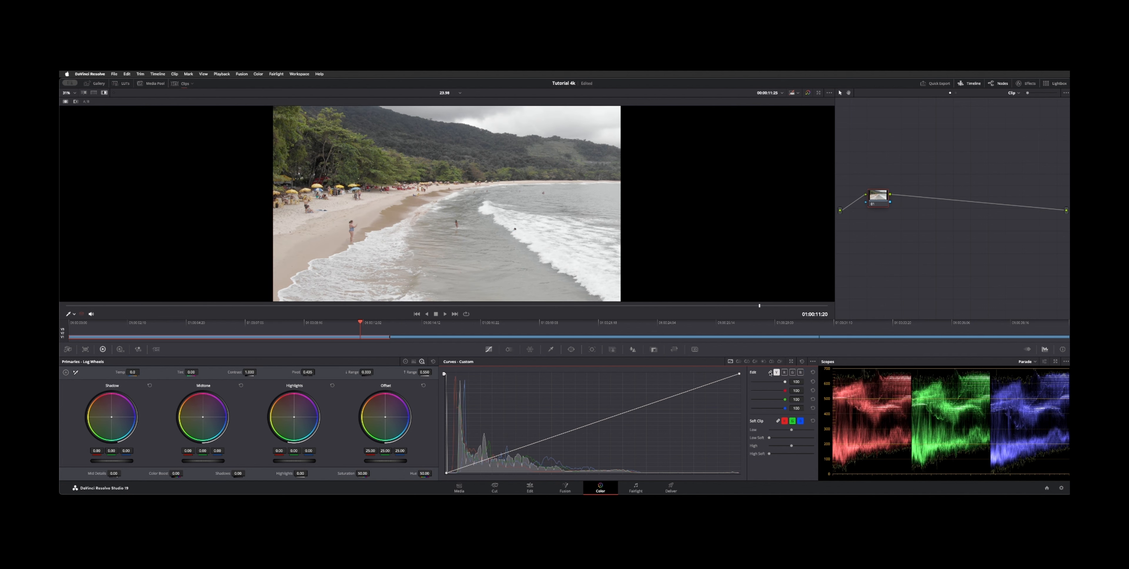
click(785, 372)
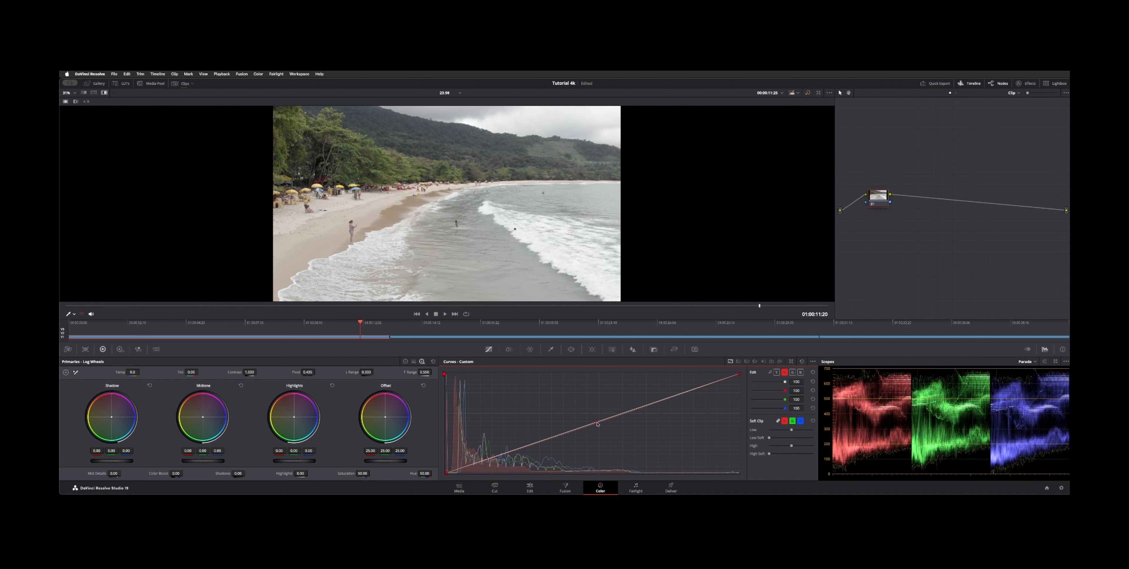
drag(596, 423, 600, 430)
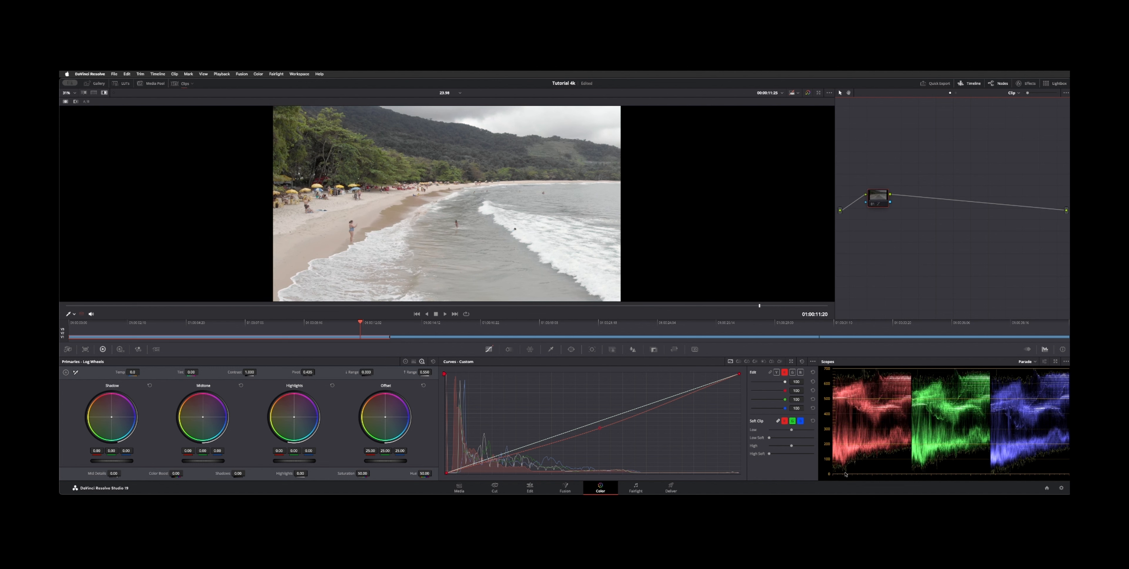
click(770, 372)
right_click(600, 427)
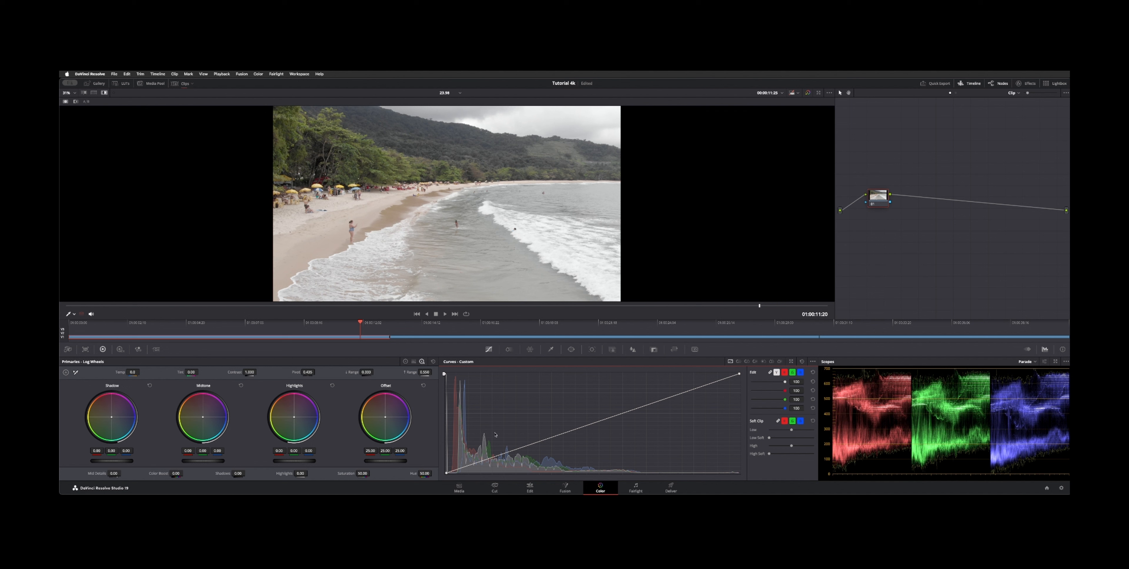
Step: Anchor the shadows on the beach clip's custom curve and raise the lower midtones slightly with a second control point
click(478, 462)
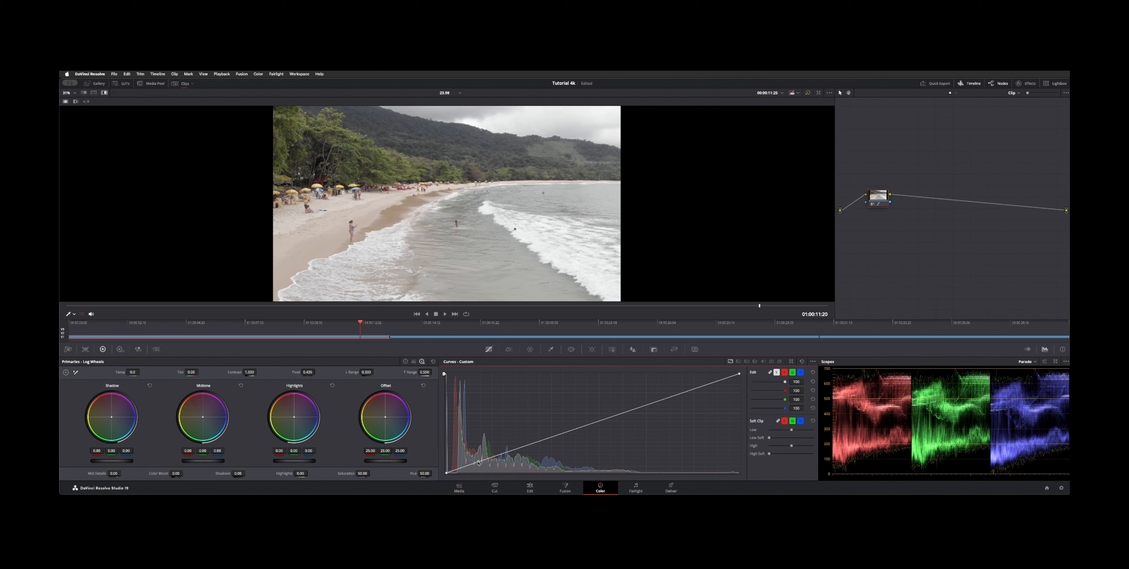
drag(521, 448, 521, 439)
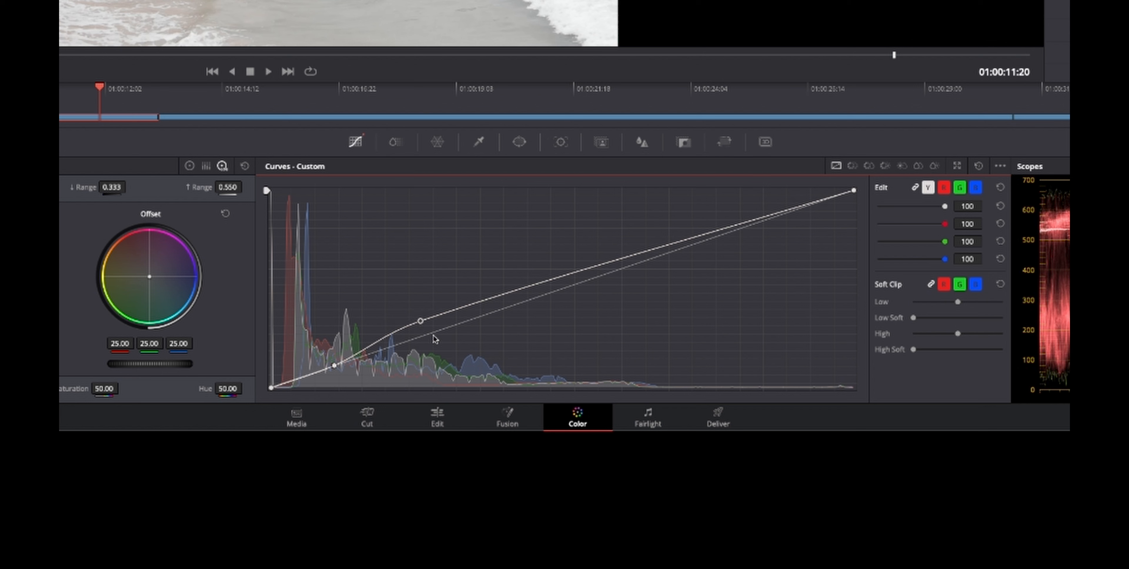
drag(421, 322, 423, 325)
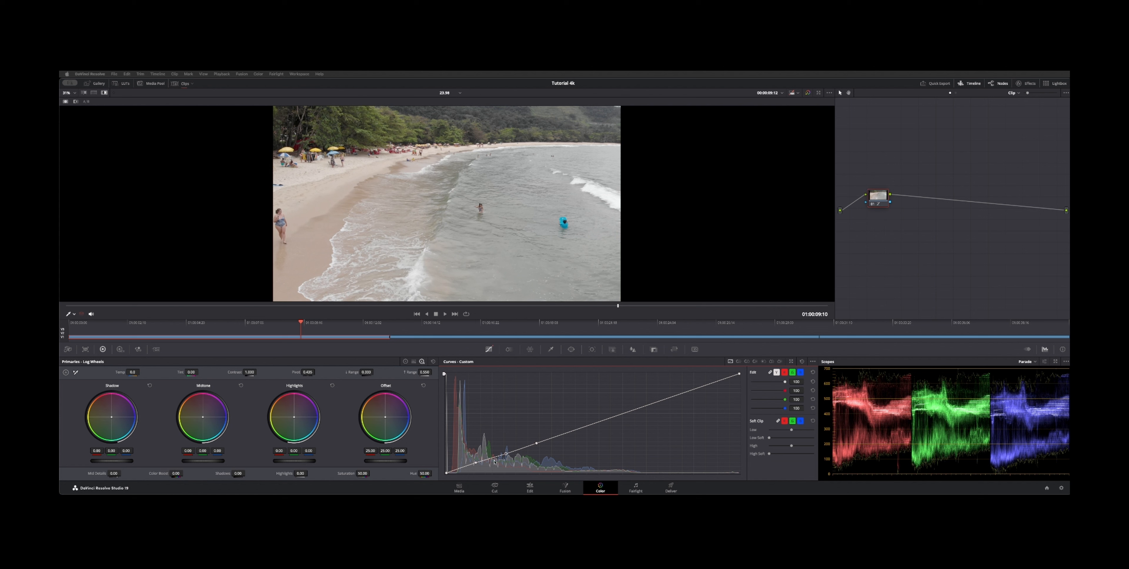
Step: Fine-tune the lower midtones of the beach clip's custom curve with small control-point adjustments close to the diagonal
drag(505, 454, 506, 458)
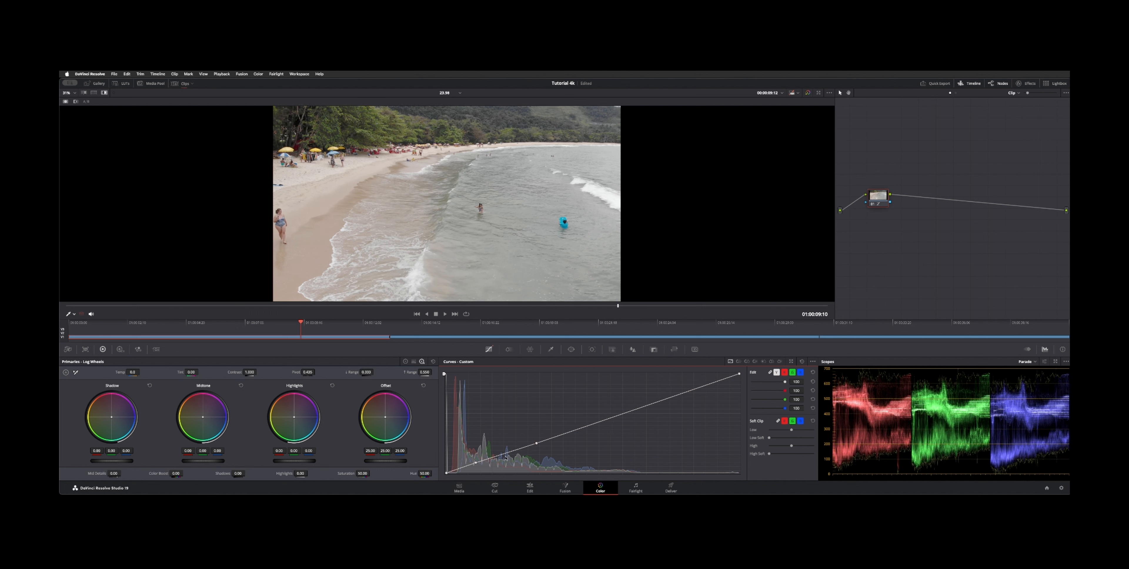
click(520, 447)
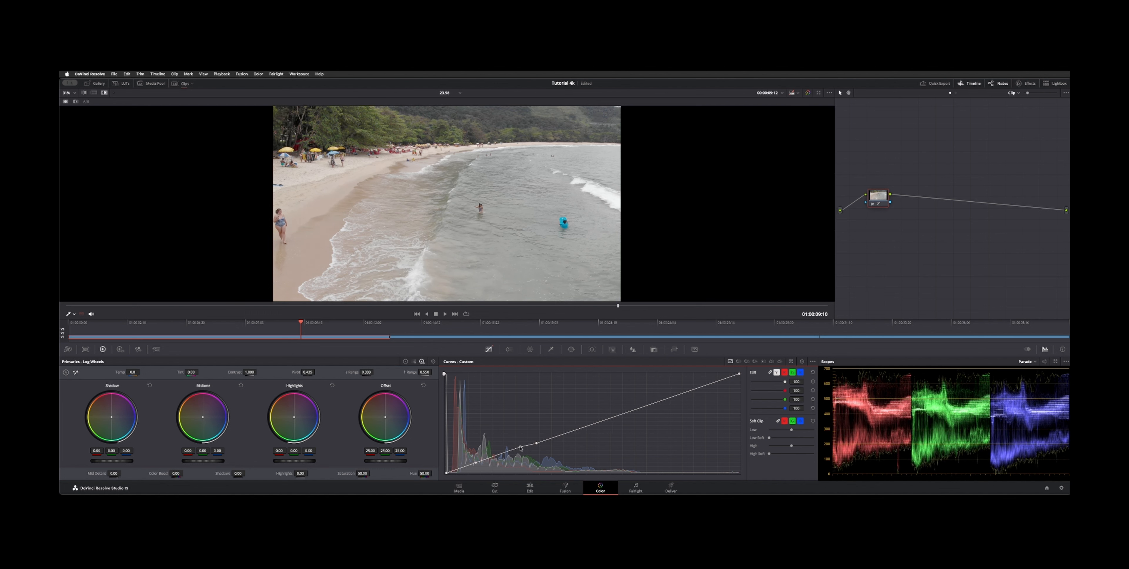
drag(521, 447, 533, 443)
click(553, 438)
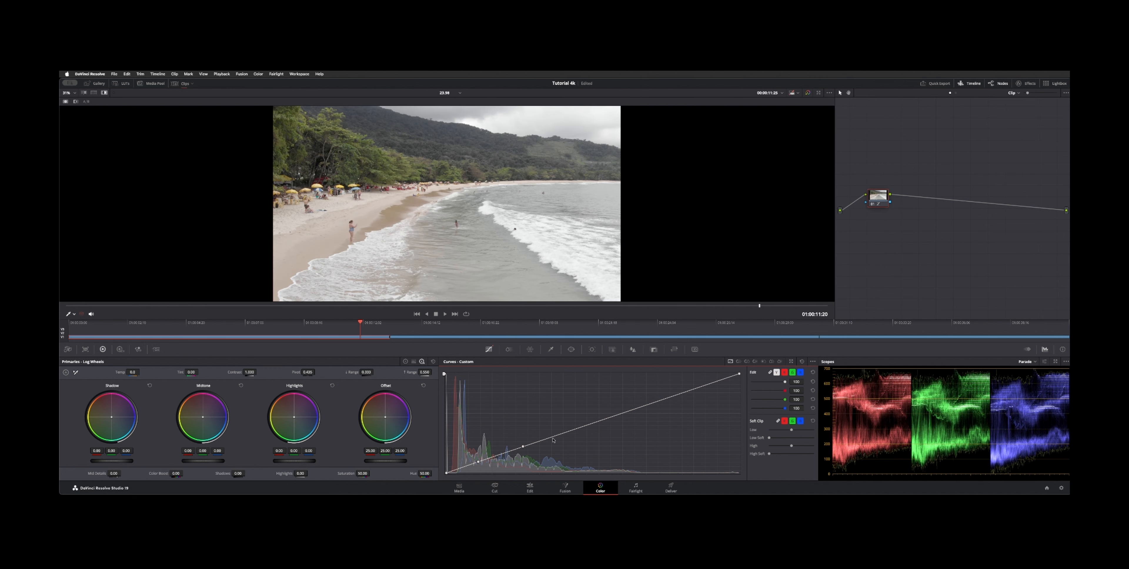
mouse_move(552, 437)
mouse_down()
mouse_move(548, 428)
mouse_move(554, 436)
mouse_up()
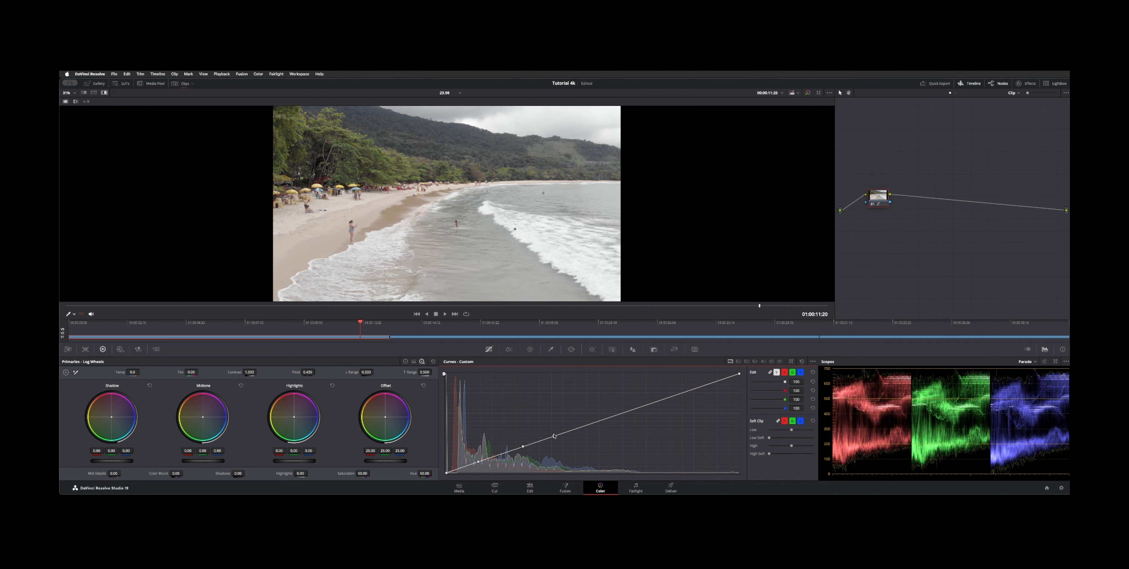
Step: Go to the clip of the couple with candles and display its Hue Vs Sat curve
click(490, 337)
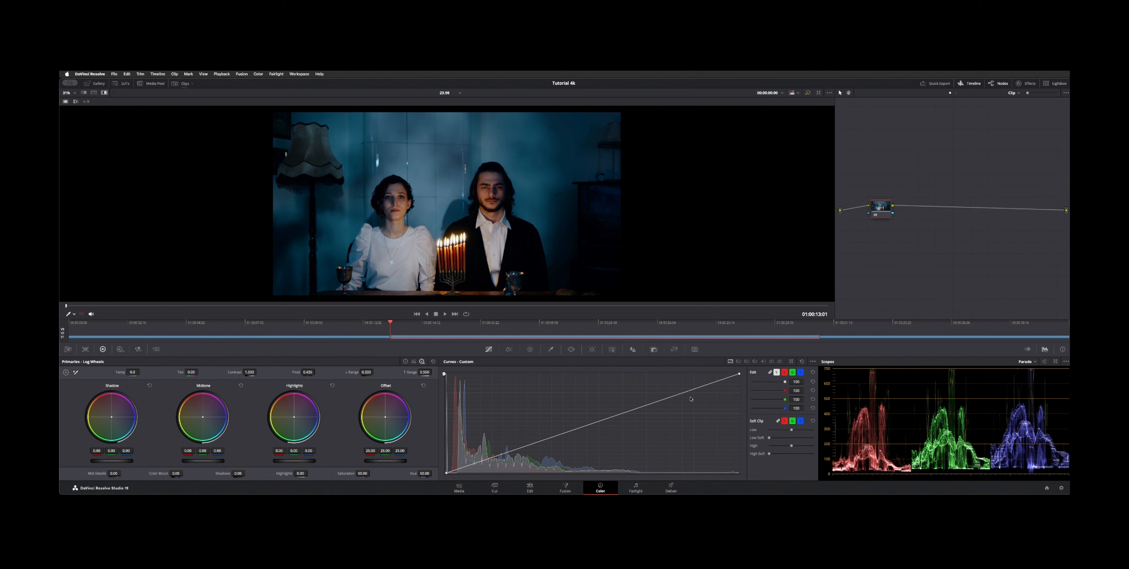
click(747, 361)
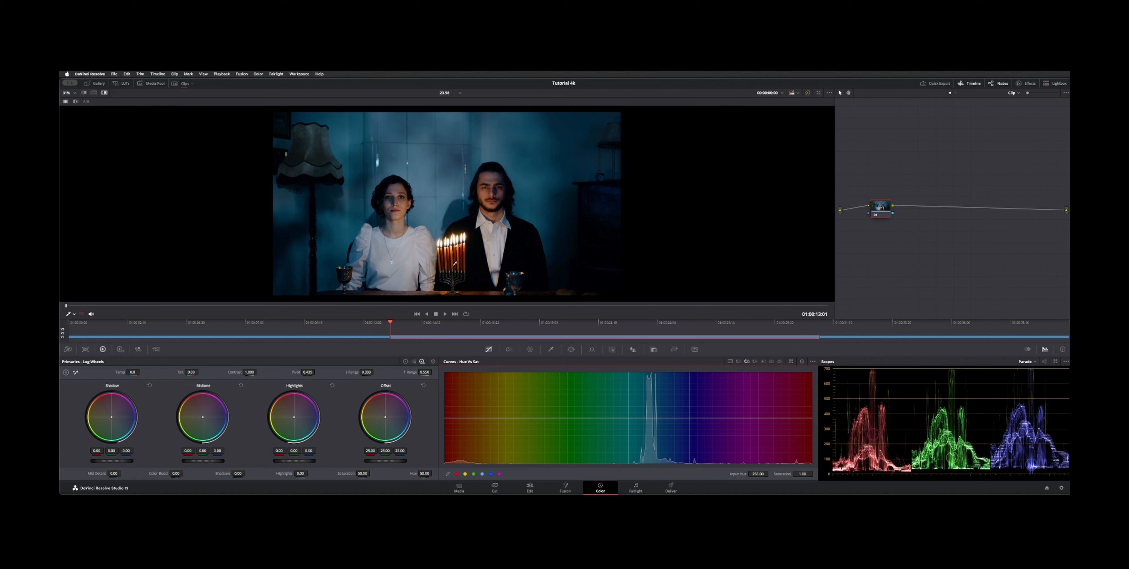
Step: Try isolating the blue wall behind the couple with the HSL Qualifier, reset the selection and return to the Hue Vs Sat curve
click(551, 349)
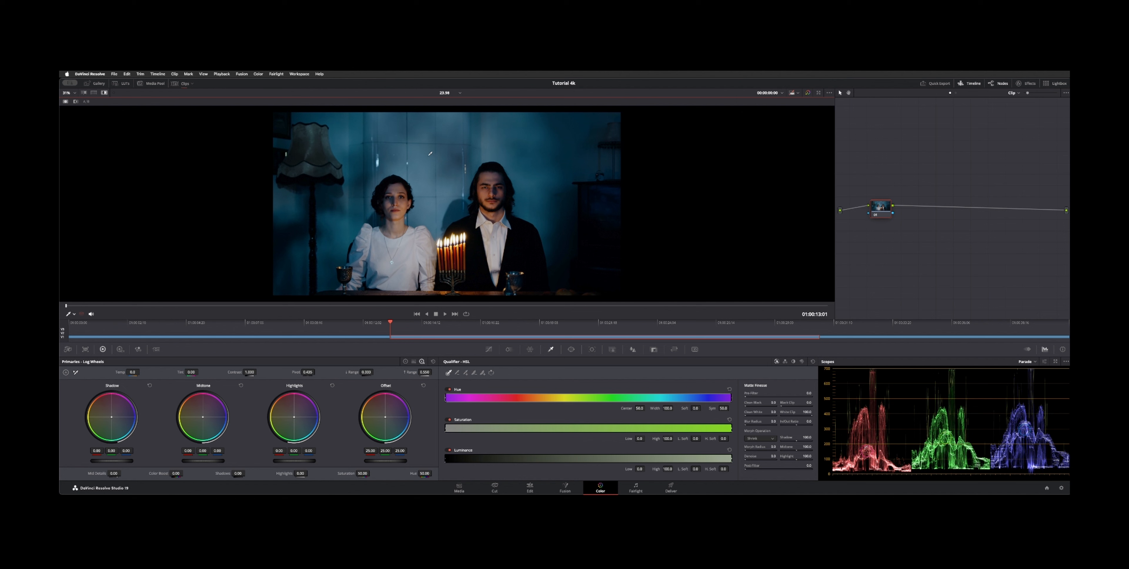
click(441, 172)
drag(441, 171, 430, 176)
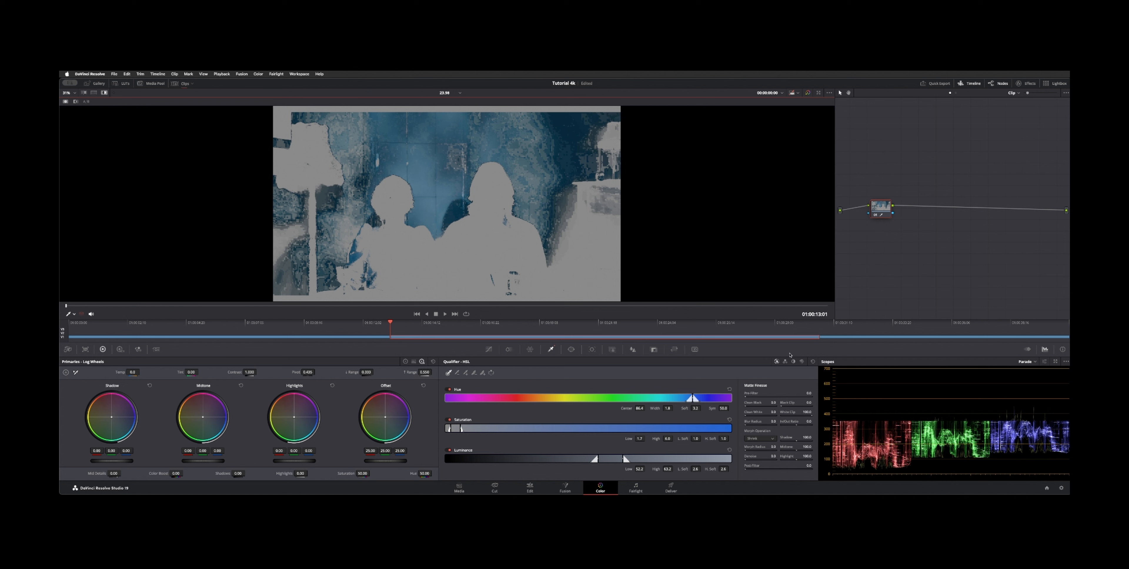
click(812, 361)
click(489, 348)
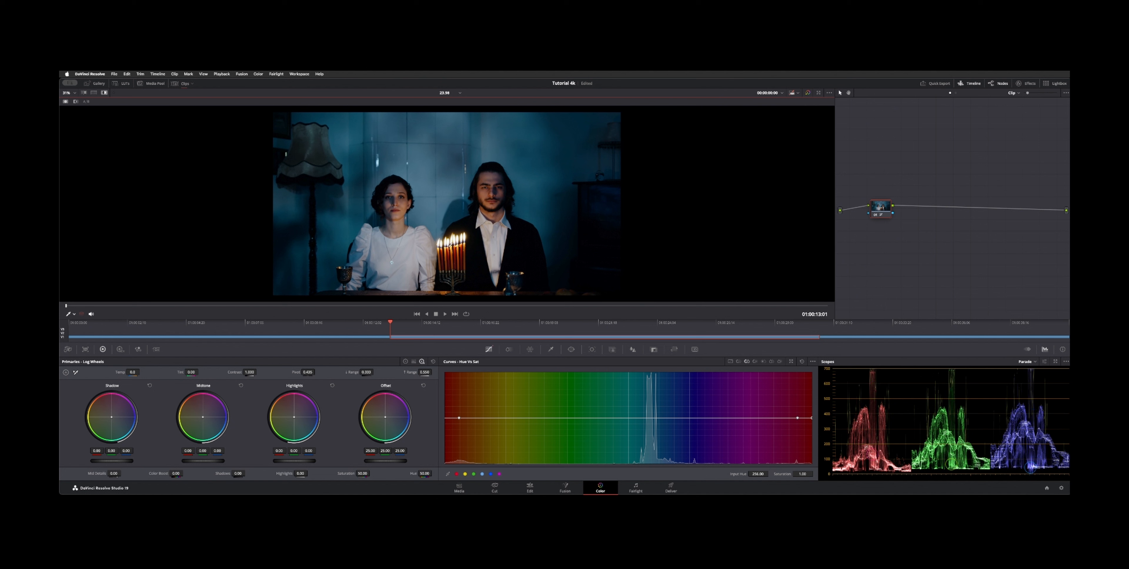
Step: Sample the candle flames for the Hue Vs Sat curve and try raising the saturation of the orange range
click(449, 250)
click(449, 254)
click(500, 418)
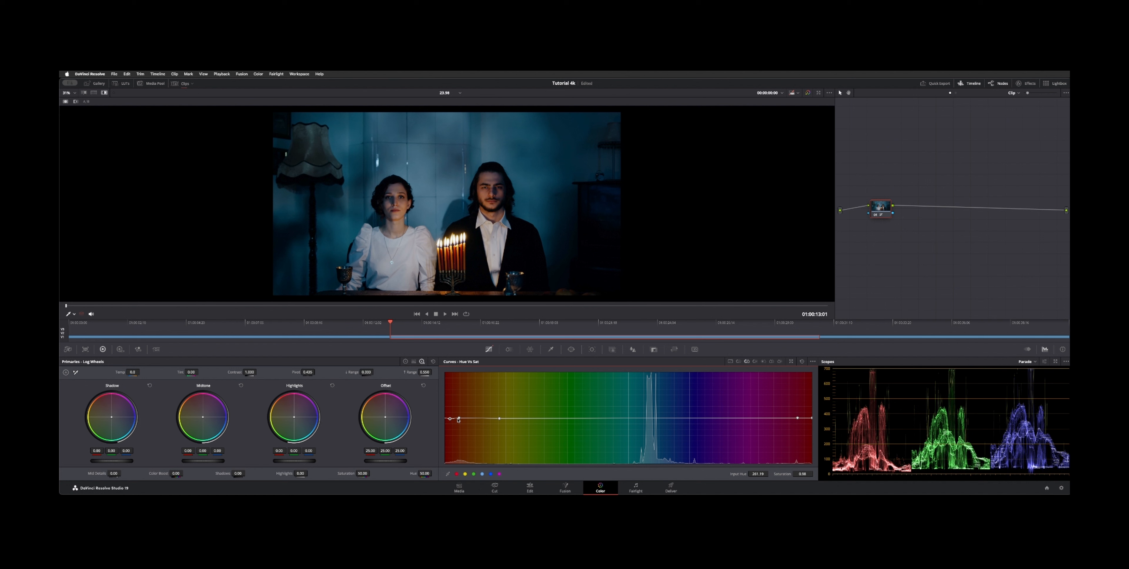
drag(459, 419, 473, 416)
mouse_move(472, 408)
mouse_down()
mouse_move(473, 386)
mouse_move(477, 444)
mouse_move(482, 397)
mouse_up()
Step: Sample the blue tones in the couple clip and slightly raise their saturation on the Hue Vs Sat curve
click(473, 277)
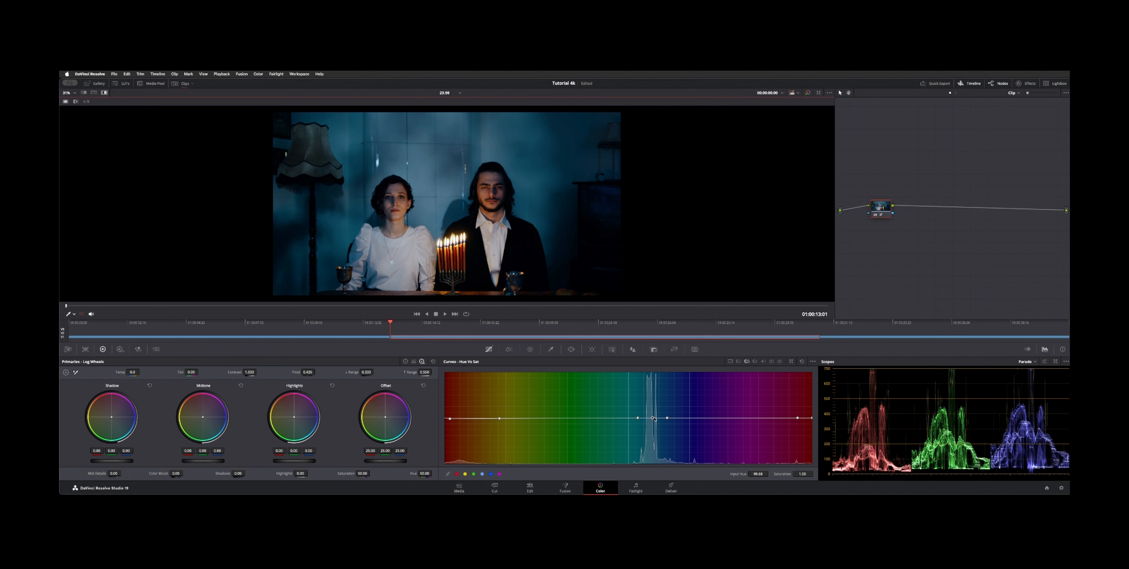
mouse_move(653, 419)
mouse_down()
mouse_move(656, 441)
mouse_move(656, 414)
mouse_up()
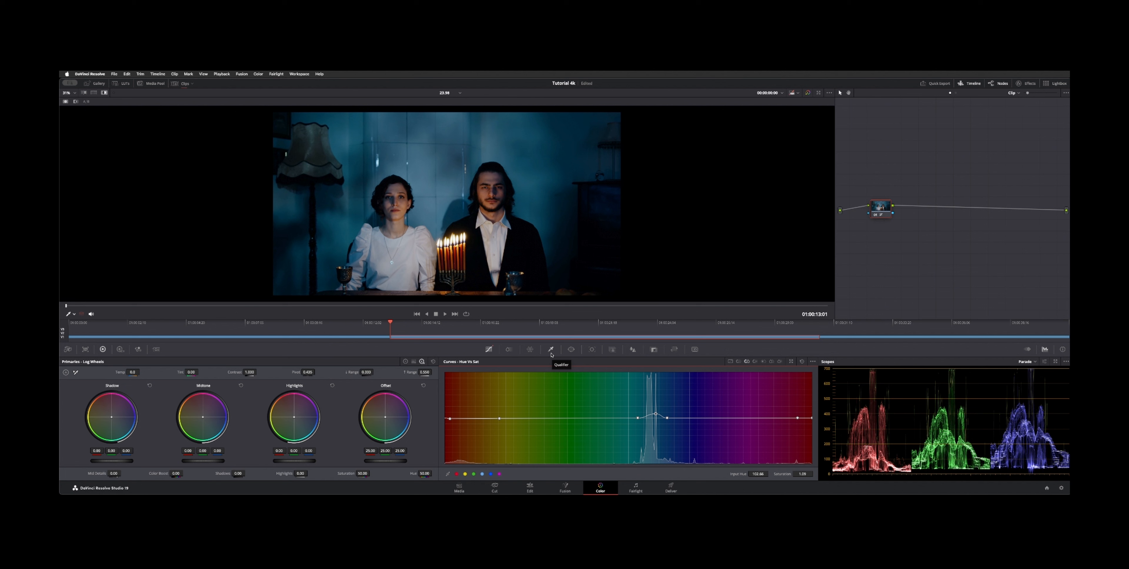
Step: Go to the paraglider clip and lower the white point of its custom curve to pull down the bright sun
key(Down)
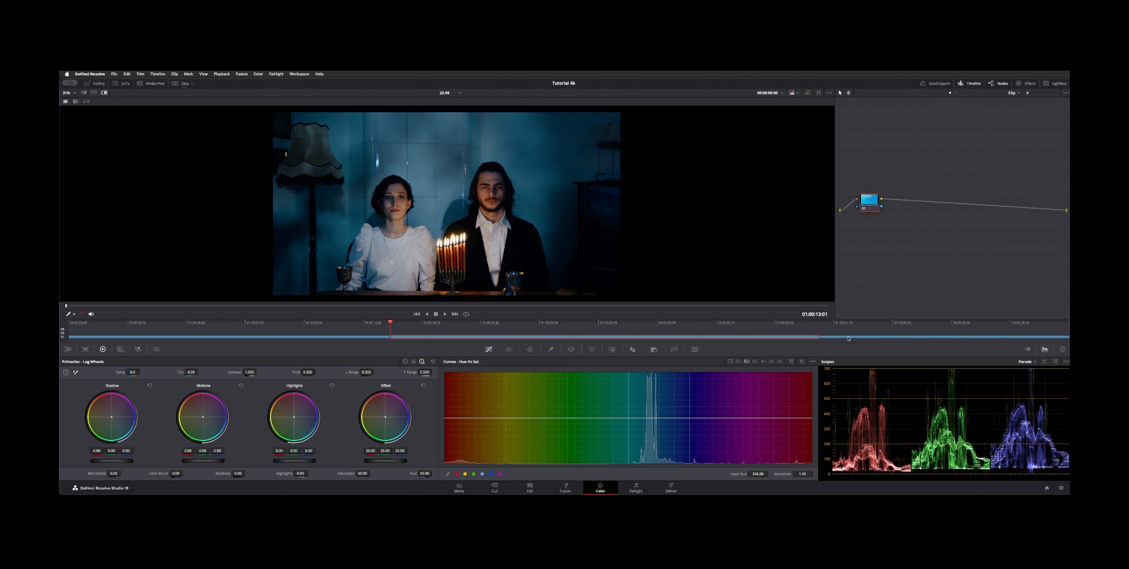
click(729, 362)
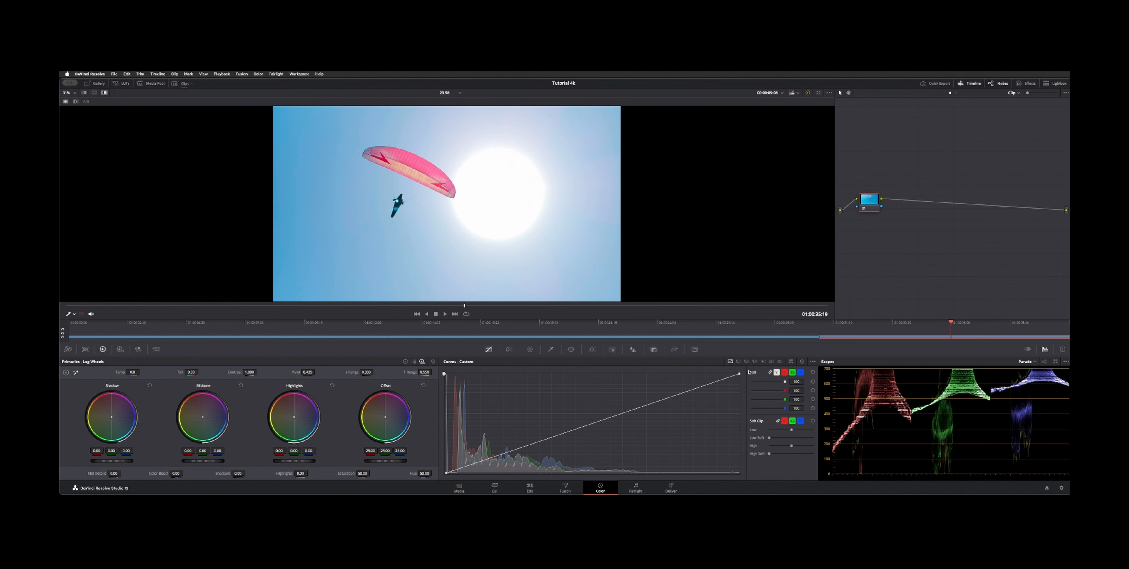
drag(740, 374, 739, 386)
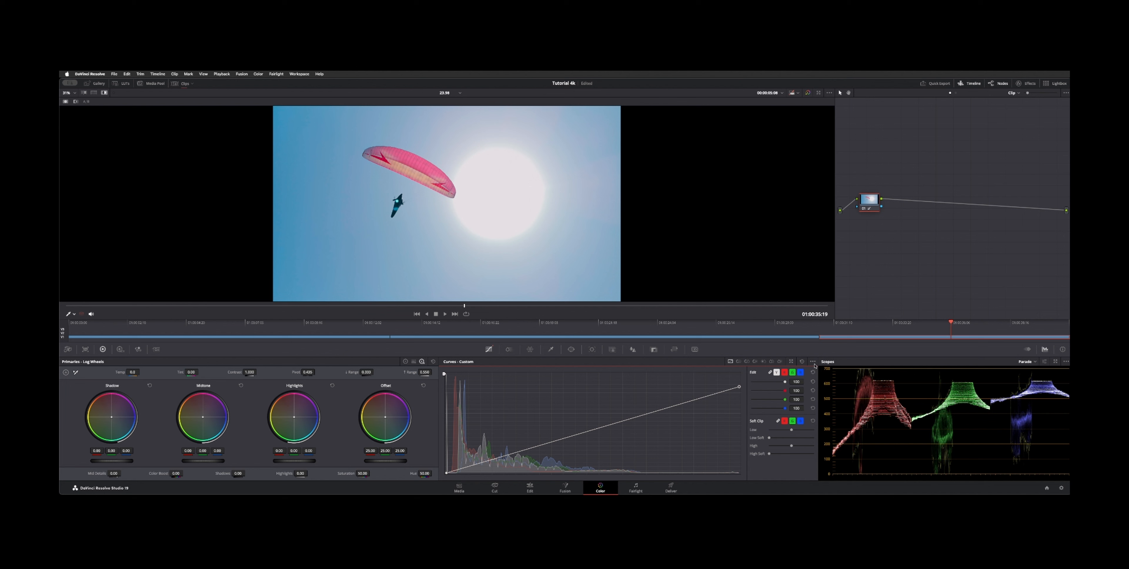
mouse_move(739, 386)
mouse_down()
mouse_move(746, 360)
mouse_move(739, 382)
mouse_up()
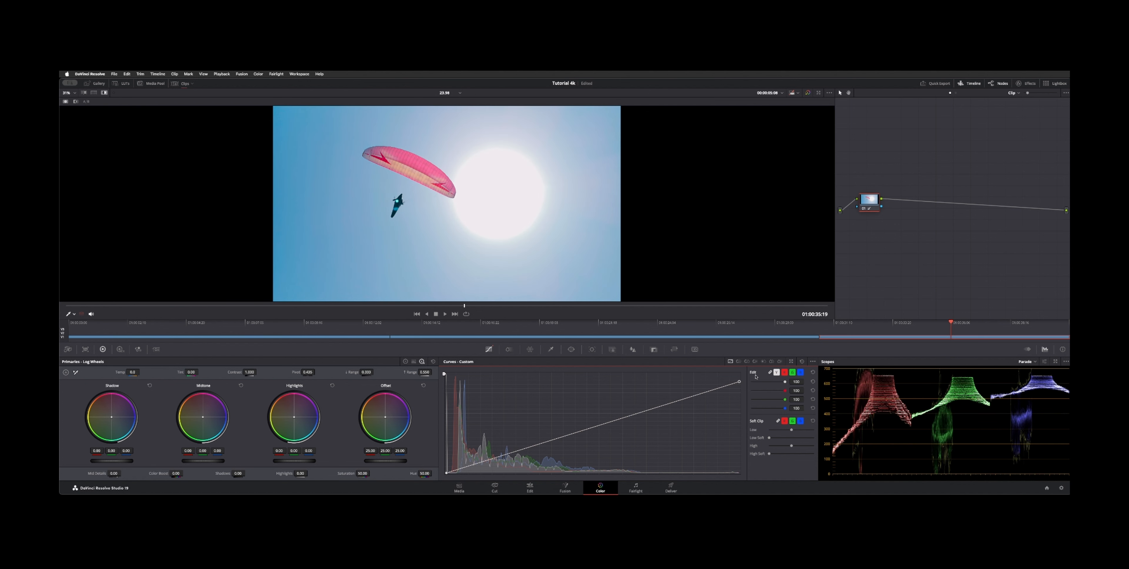
drag(740, 382, 740, 384)
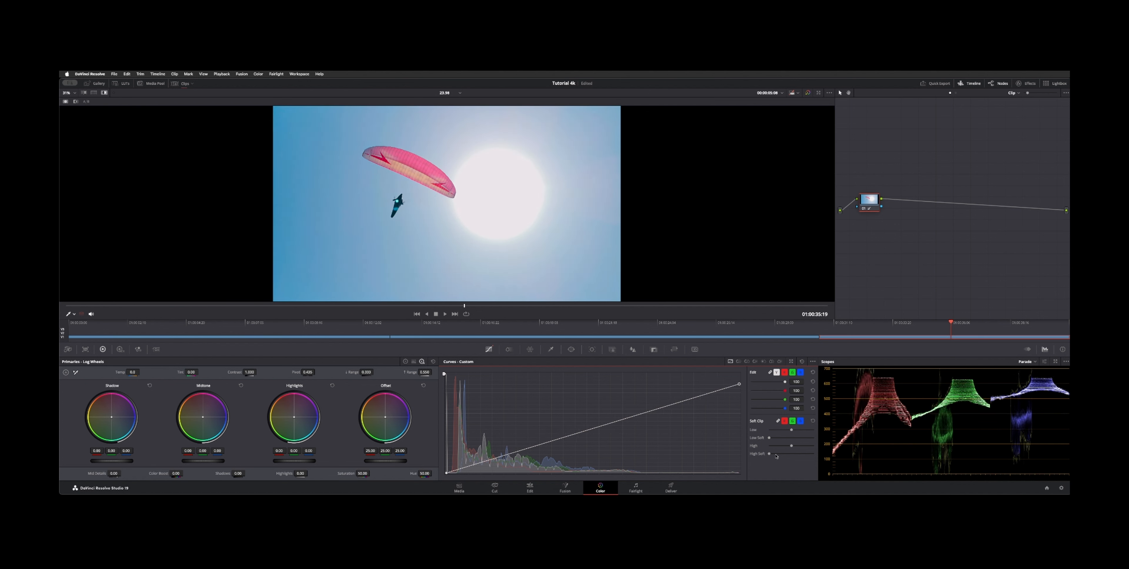
Step: Compress the paraglider clip's highlights by lowering the Soft Clip High value and raising High Soft substantially
drag(792, 446, 789, 446)
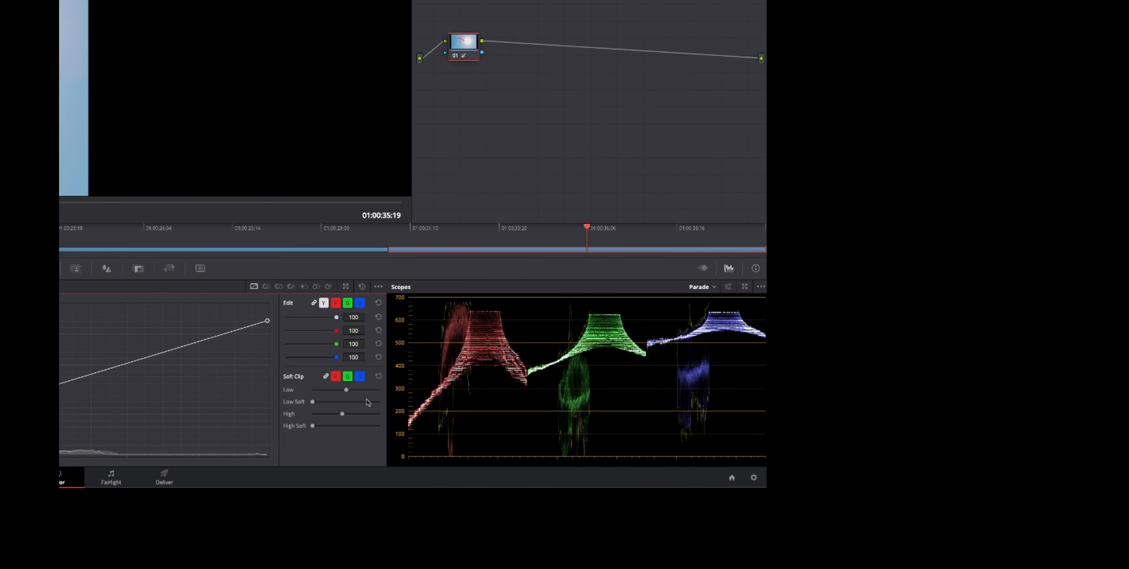
drag(345, 415, 372, 413)
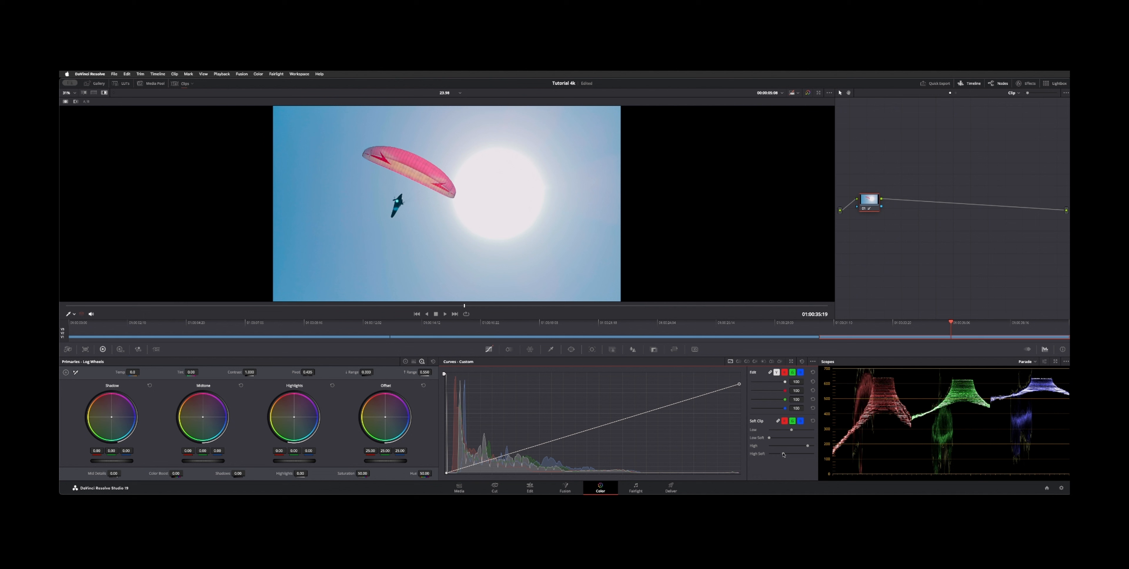
mouse_move(784, 454)
mouse_down()
mouse_move(805, 454)
mouse_move(758, 457)
mouse_move(778, 448)
mouse_up()
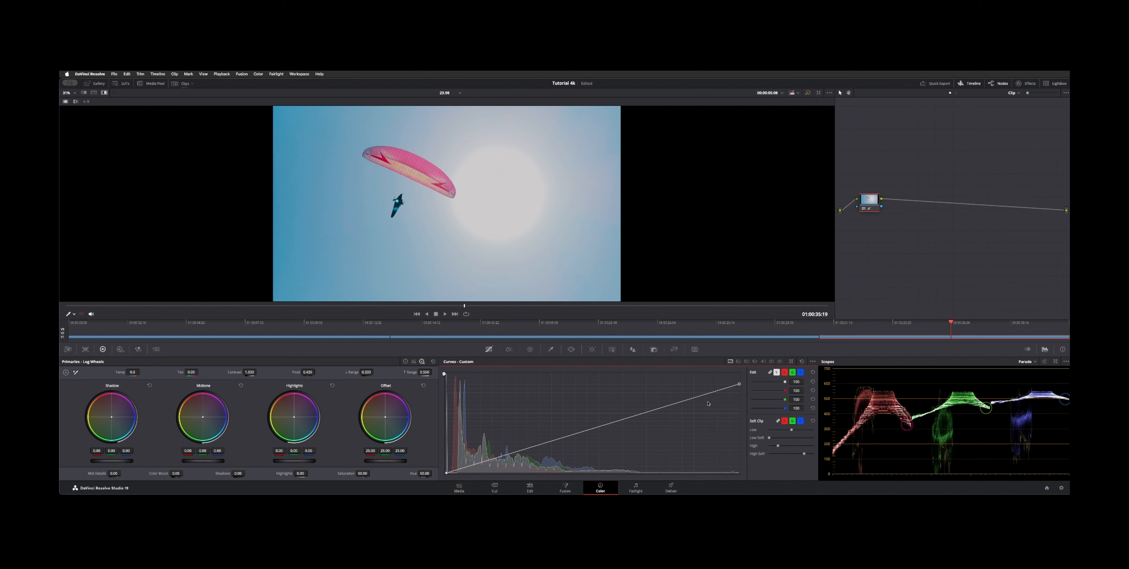
Step: Restore the custom curve's white point to full height and raise the Soft Clip High value slightly
drag(738, 384, 743, 343)
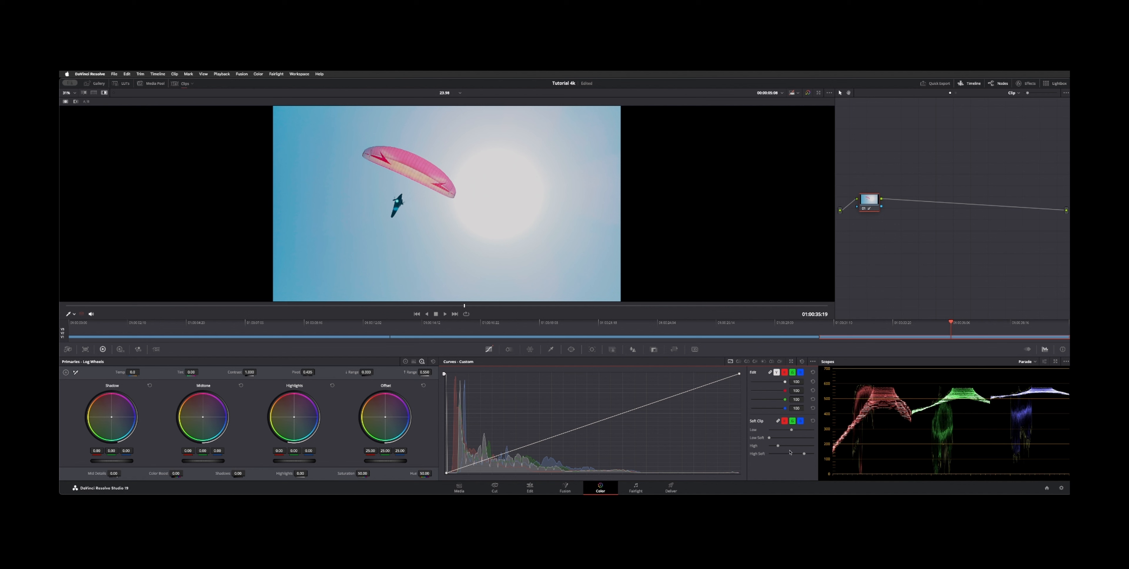
drag(778, 445, 784, 445)
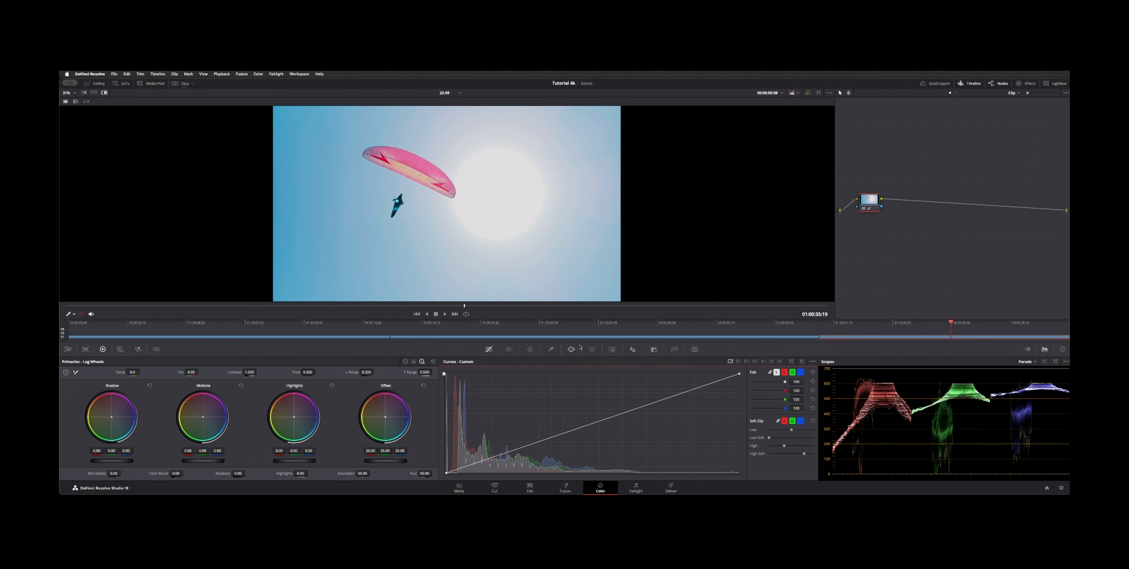
click(552, 349)
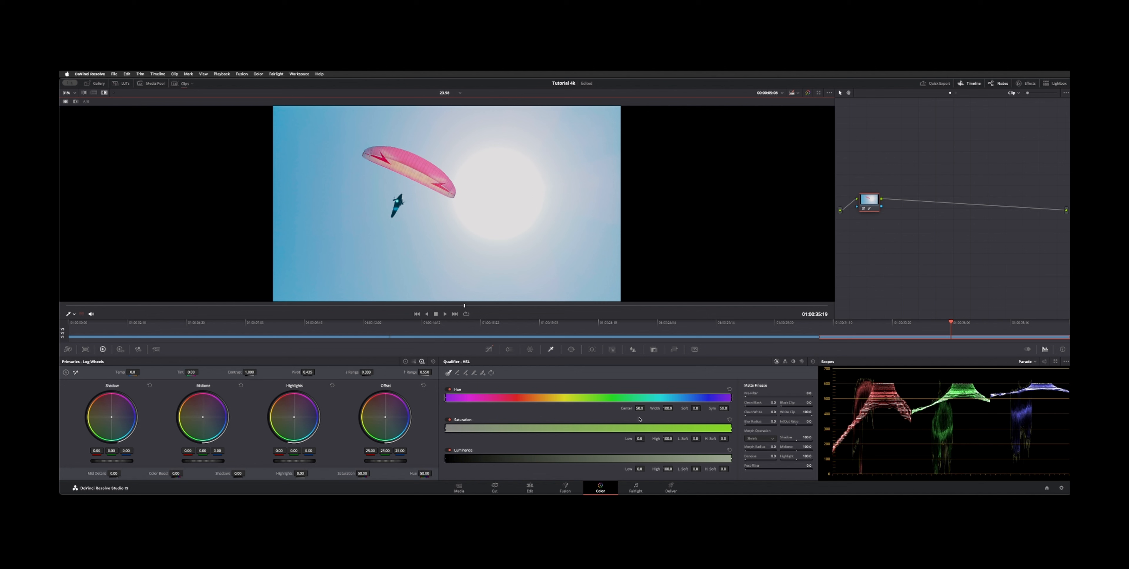
click(488, 349)
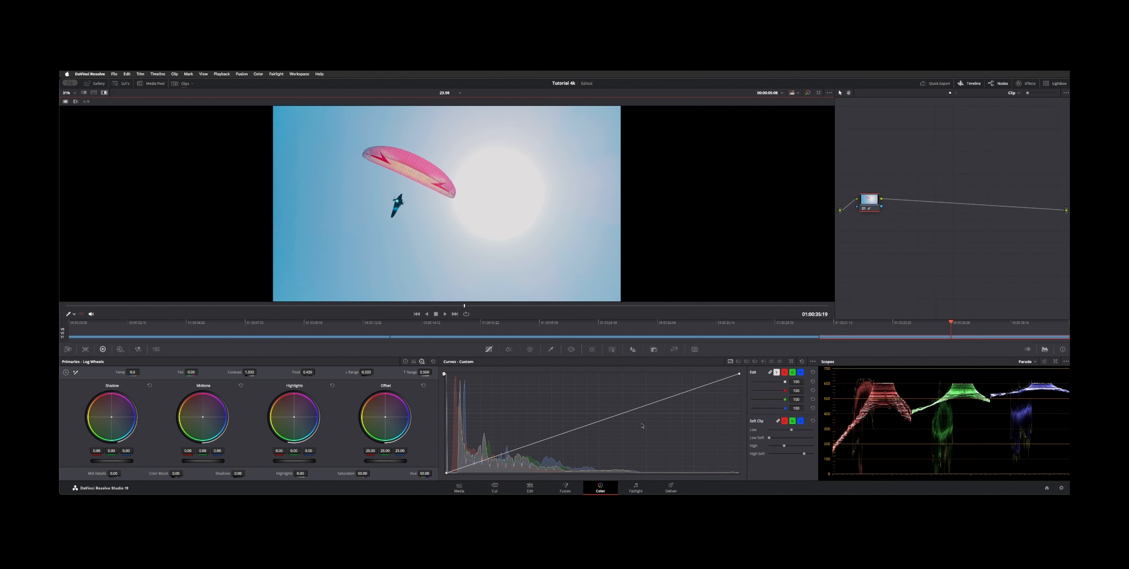